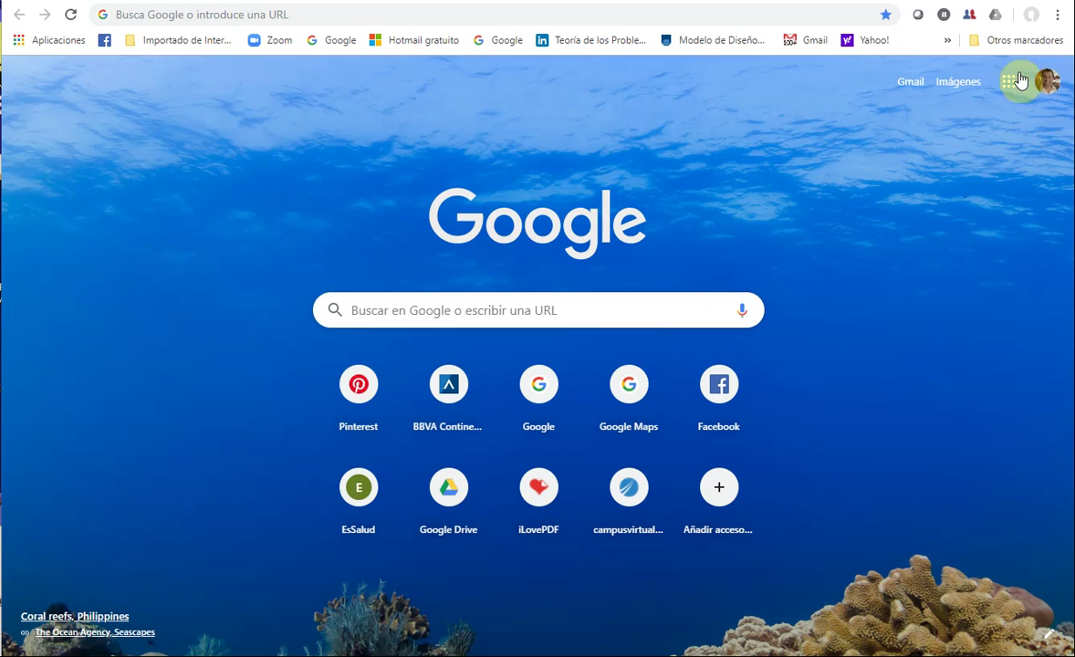
# - Switch from the Gmail inbox to Google Drive's My Drive through the Google apps grid
pyautogui.click(916, 82)
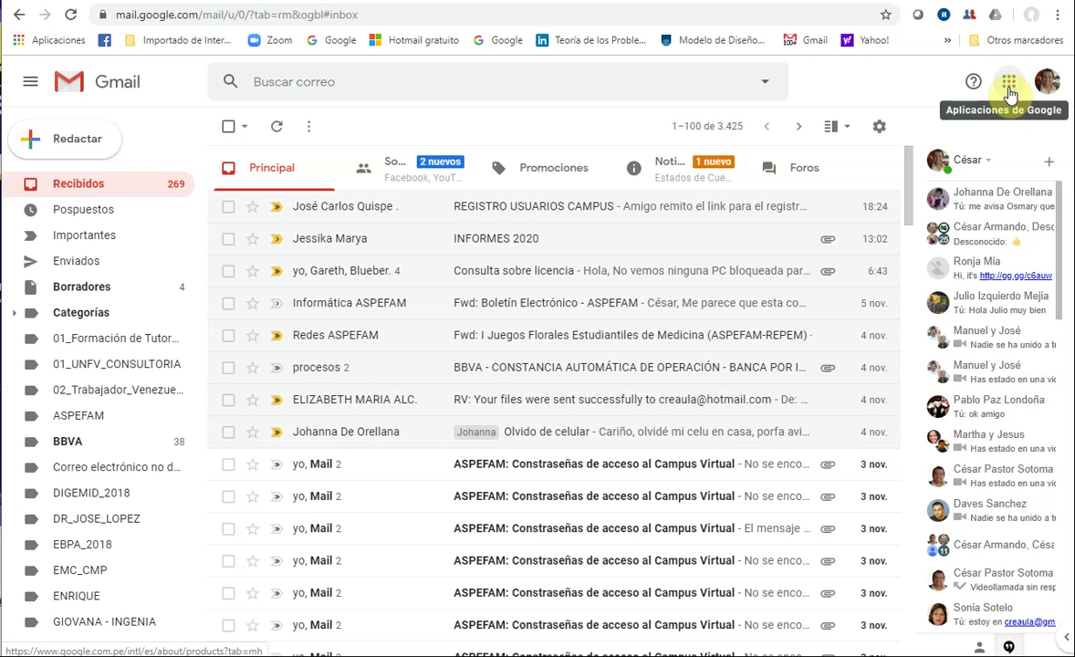
pyautogui.click(1009, 83)
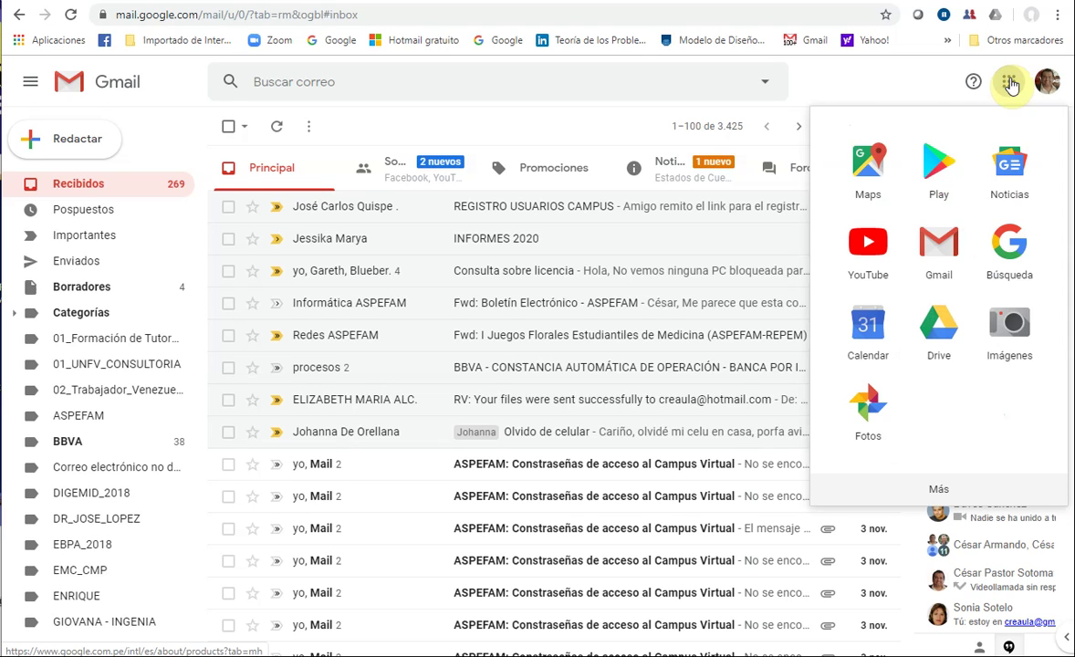
pyautogui.click(952, 339)
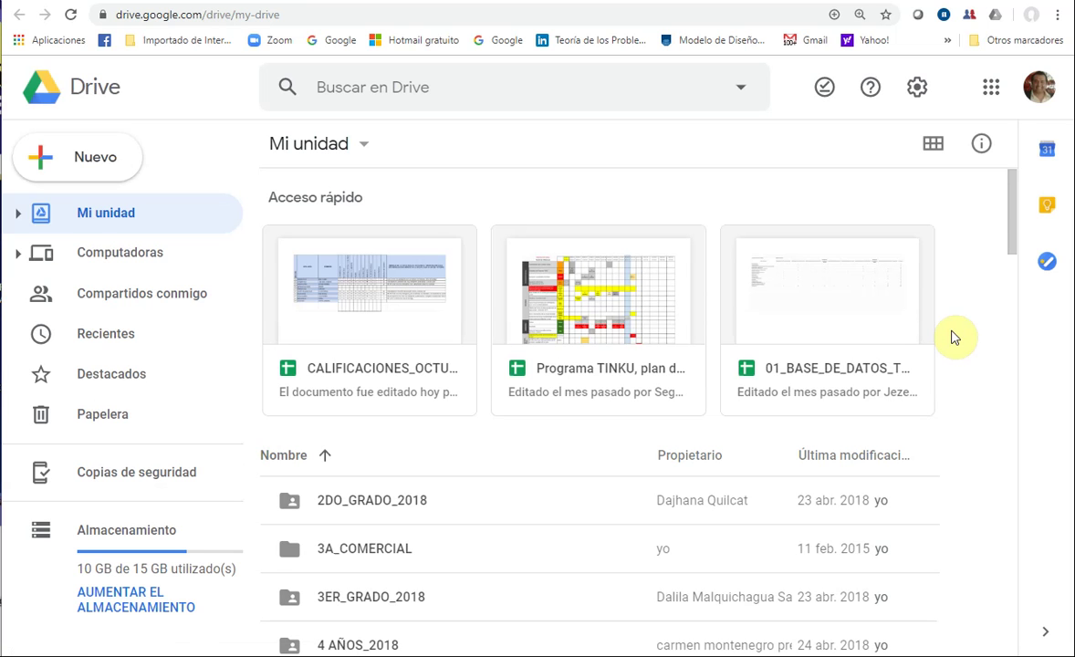
# - Make a new folder in My Drive and name it CASO_01
pyautogui.click(90, 159)
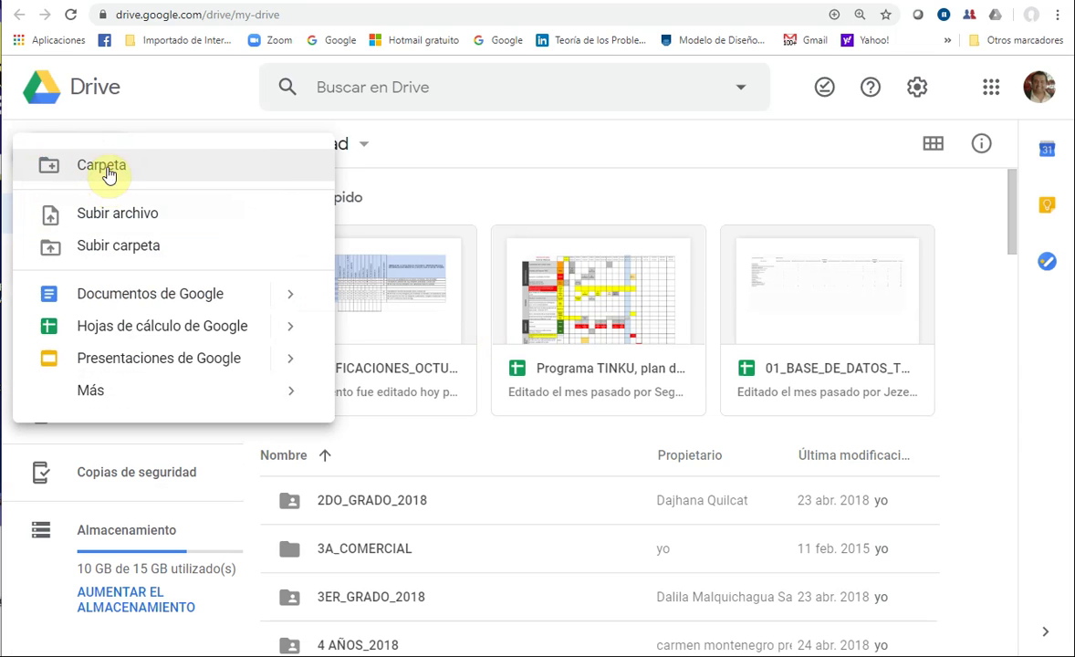
pyautogui.click(107, 173)
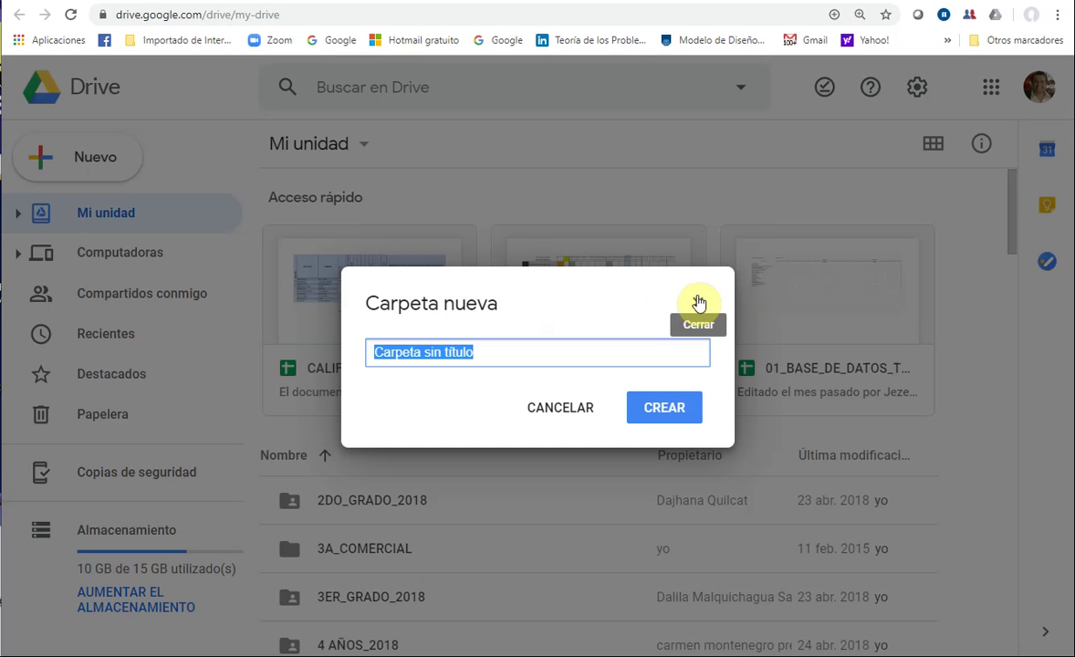
pyautogui.click(698, 303)
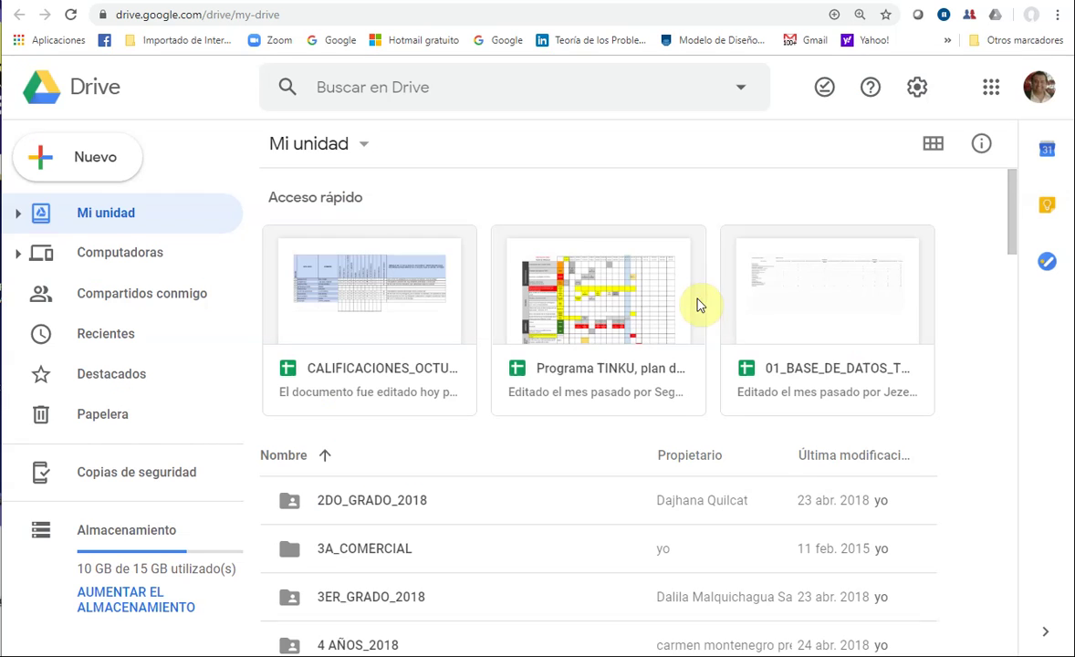
pyautogui.click(115, 163)
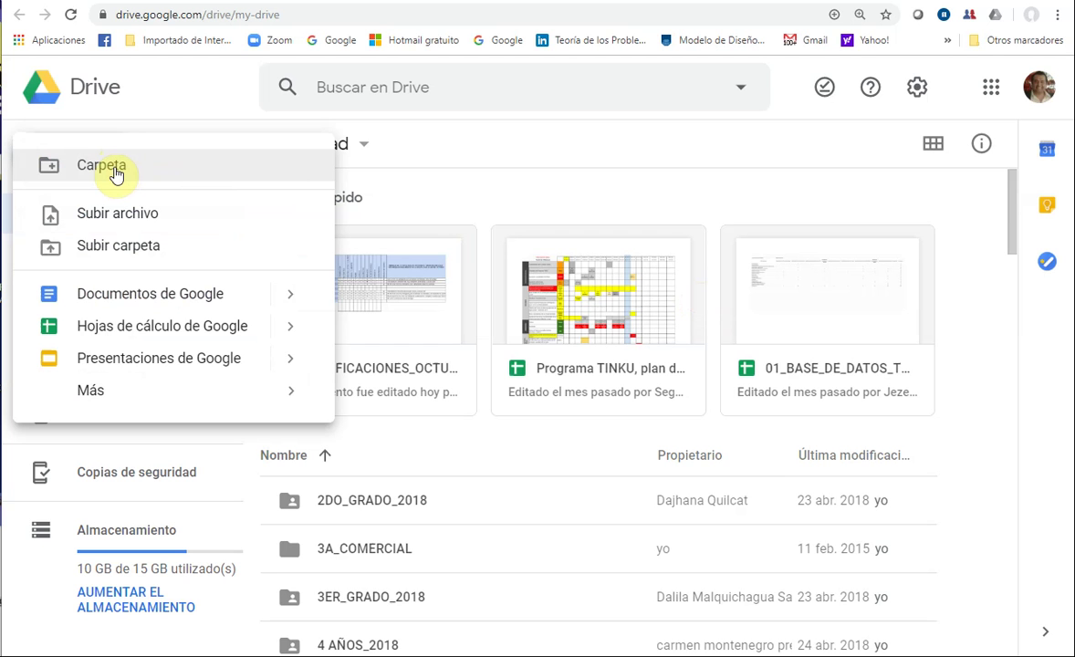
pyautogui.click(116, 169)
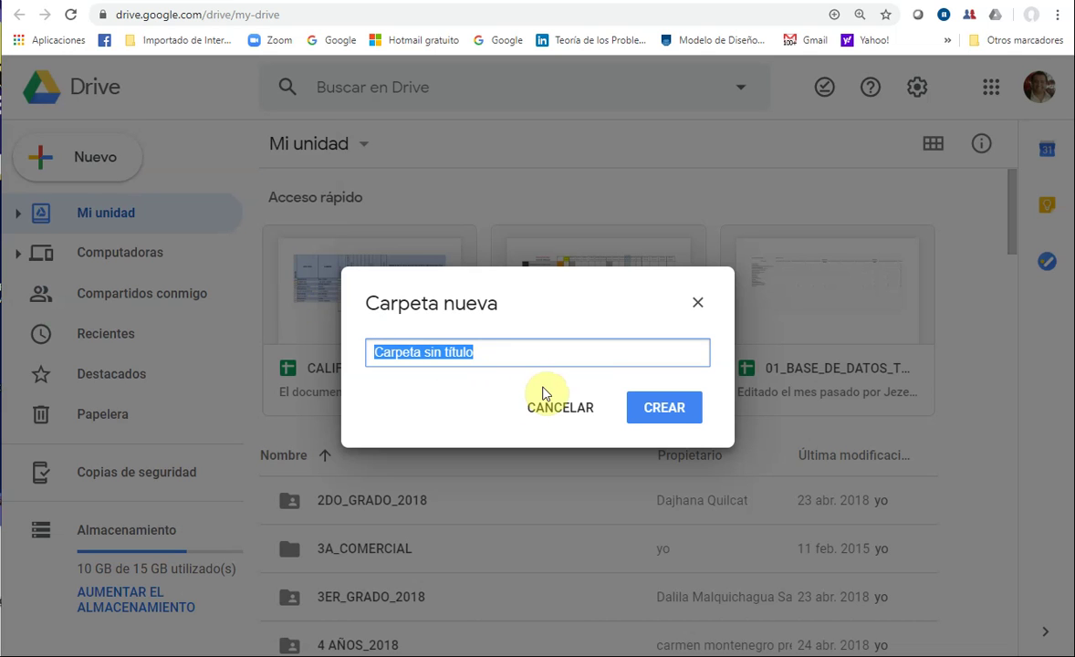
pyautogui.write('CASO')
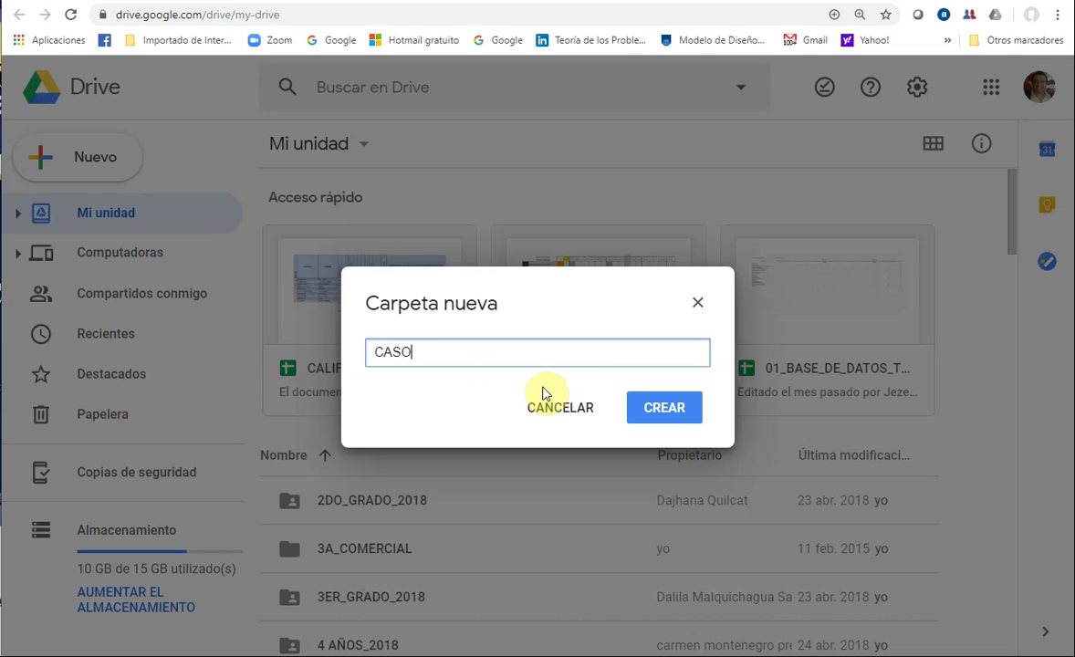
pyautogui.write('_01')
pyautogui.click(664, 412)
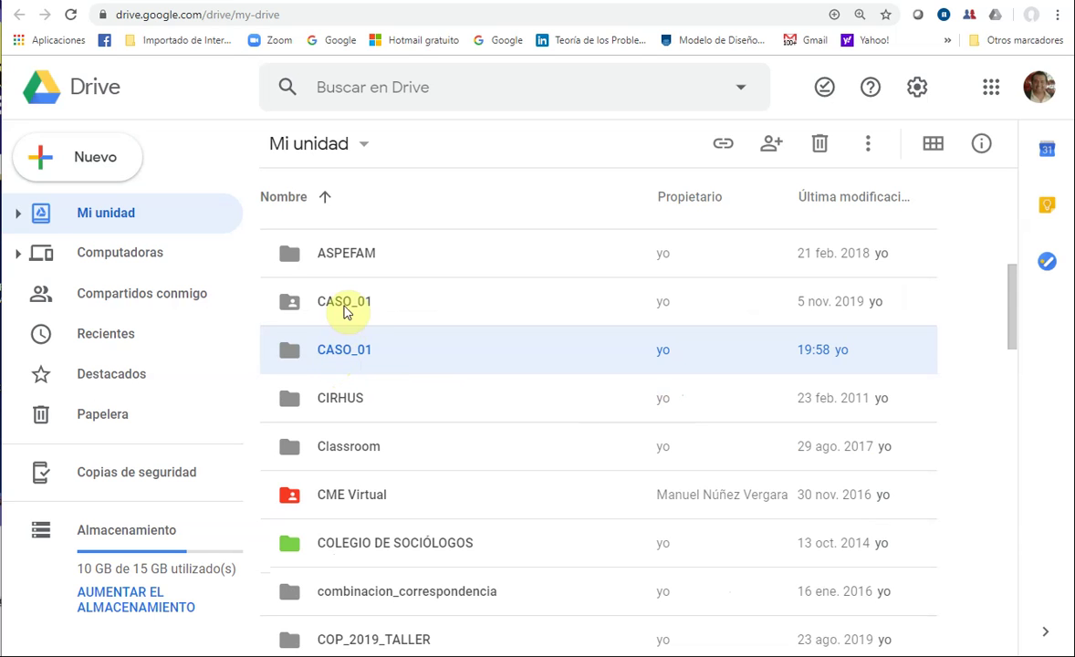
# - Delete the older shared CASO_01 folder, leaving only the newly created CASO_01 selected
pyautogui.click(345, 312)
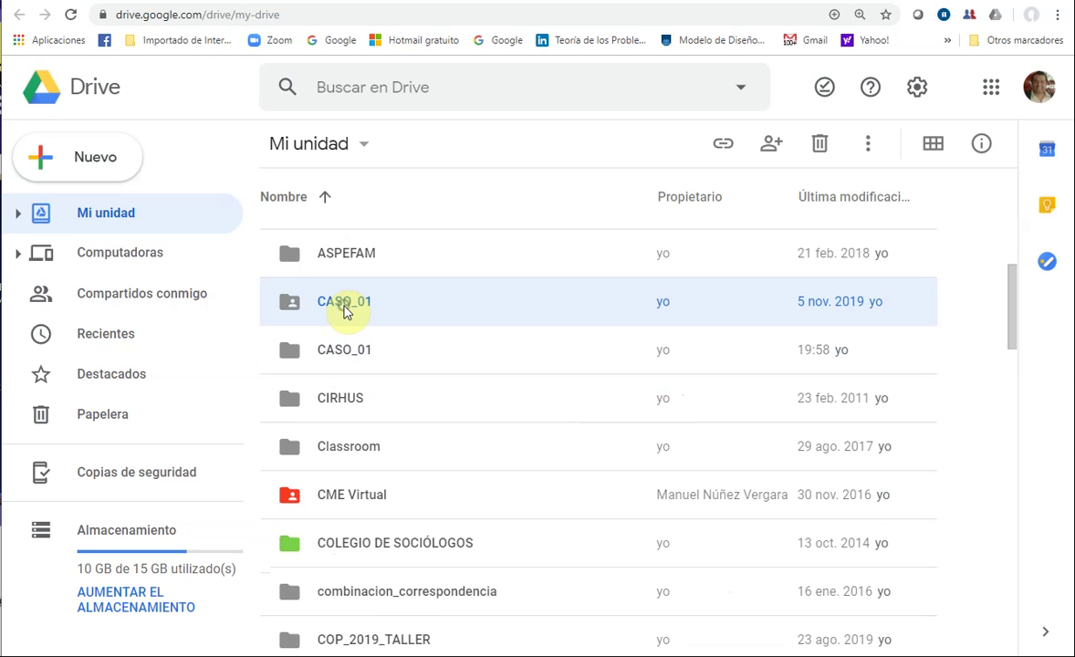
pyautogui.rightClick(346, 312)
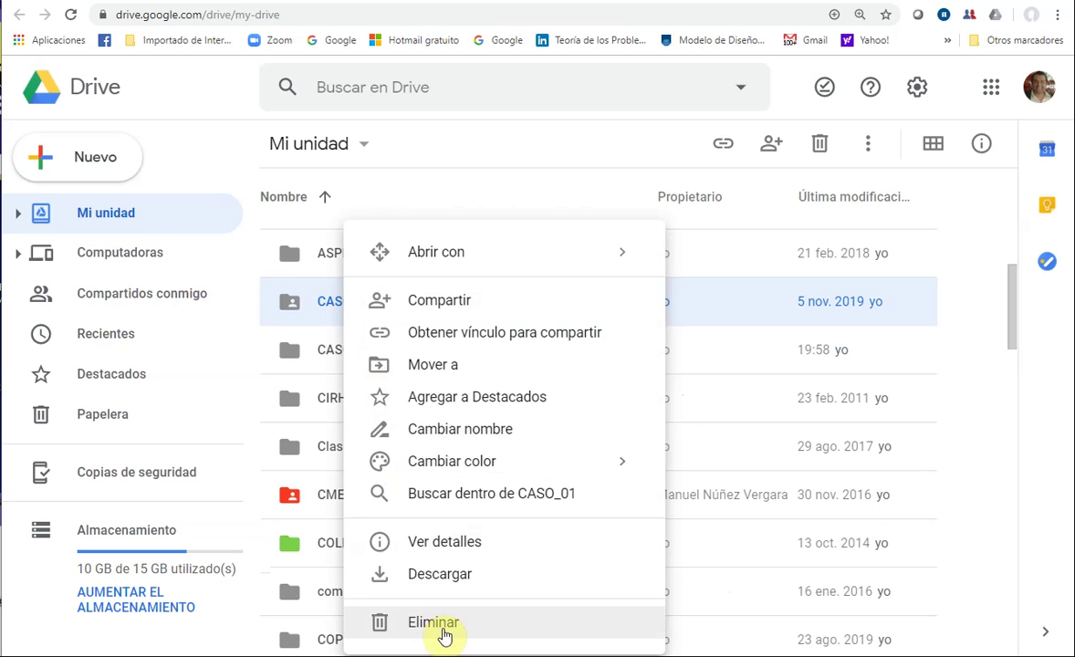
pyautogui.click(442, 624)
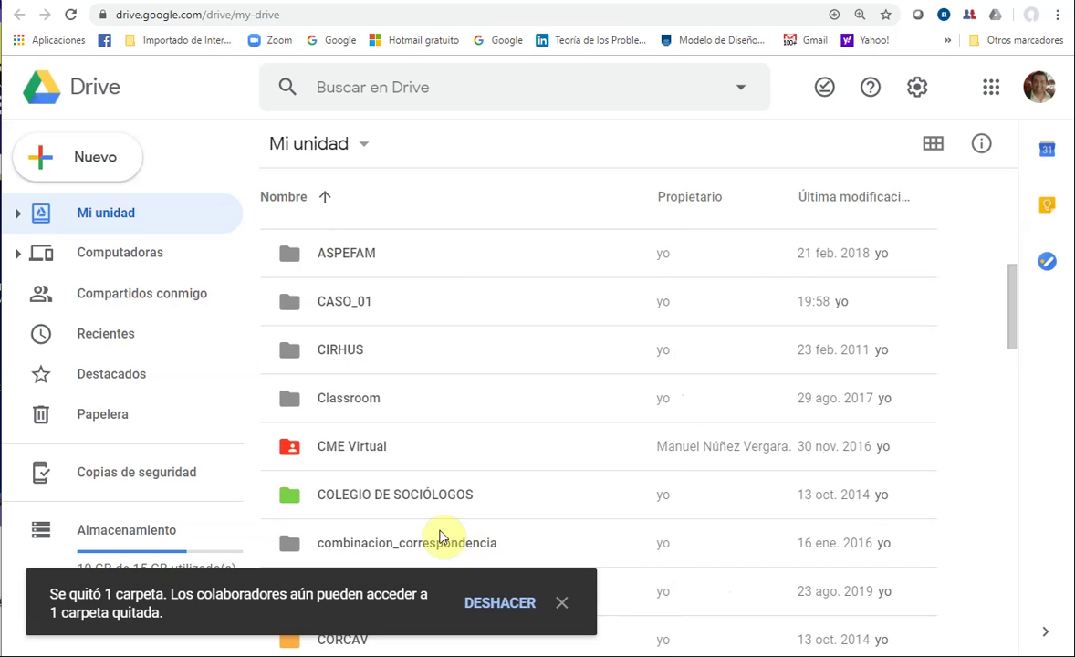
pyautogui.click(334, 310)
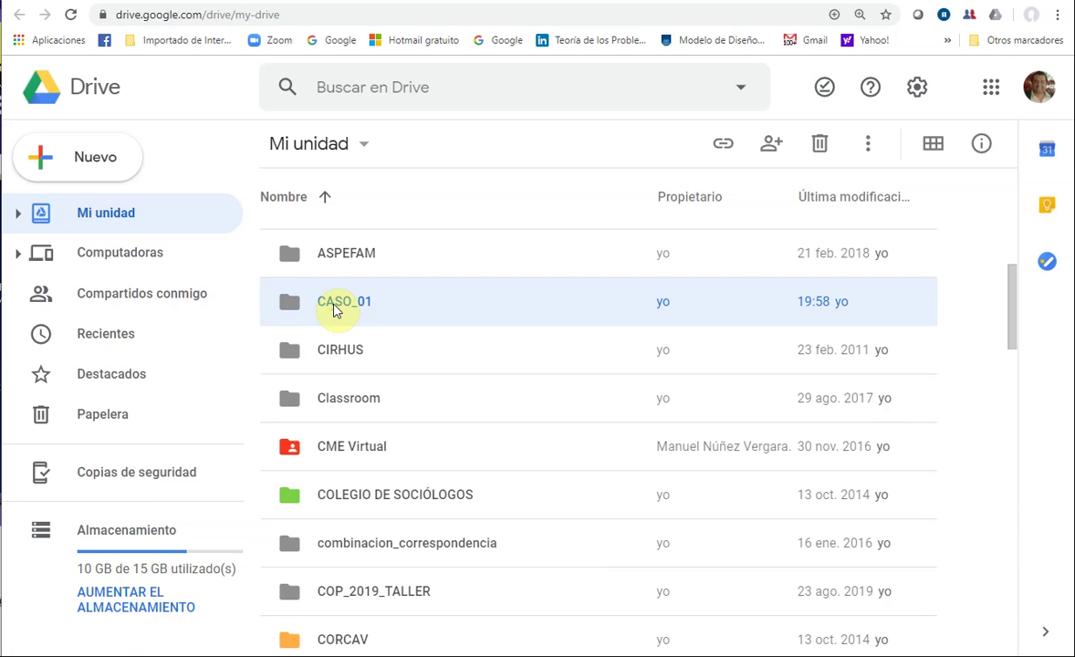
# - Inside CASO_01, upload catedratica.jpg, catedratica.png and dra_cara.jpg from the Imágenes folder
pyautogui.doubleClick(334, 311)
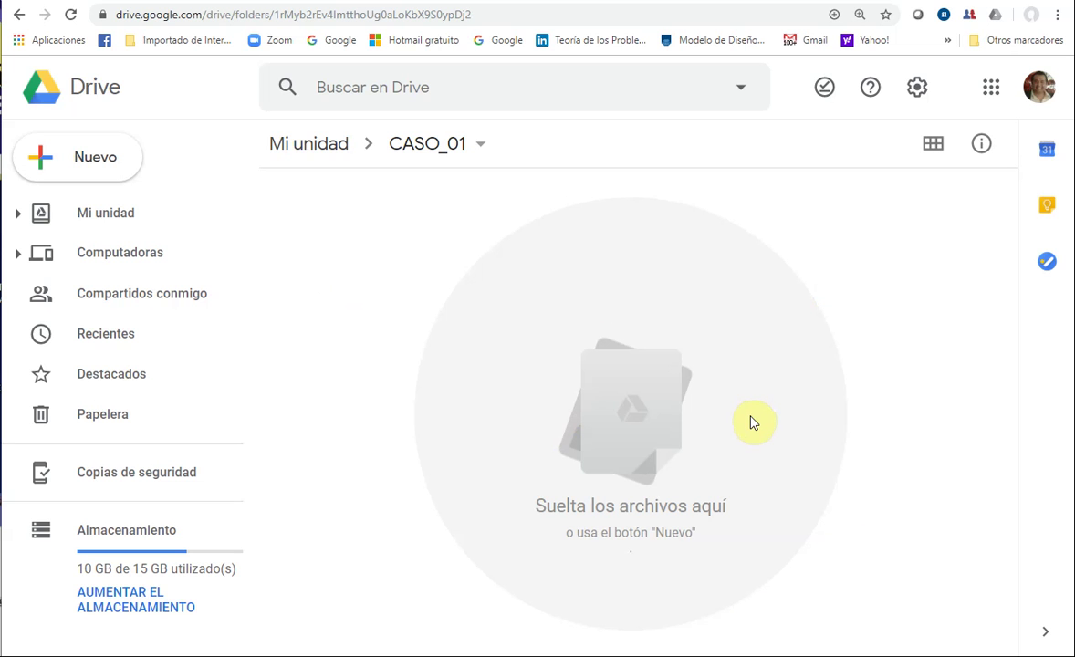
pyautogui.click(96, 169)
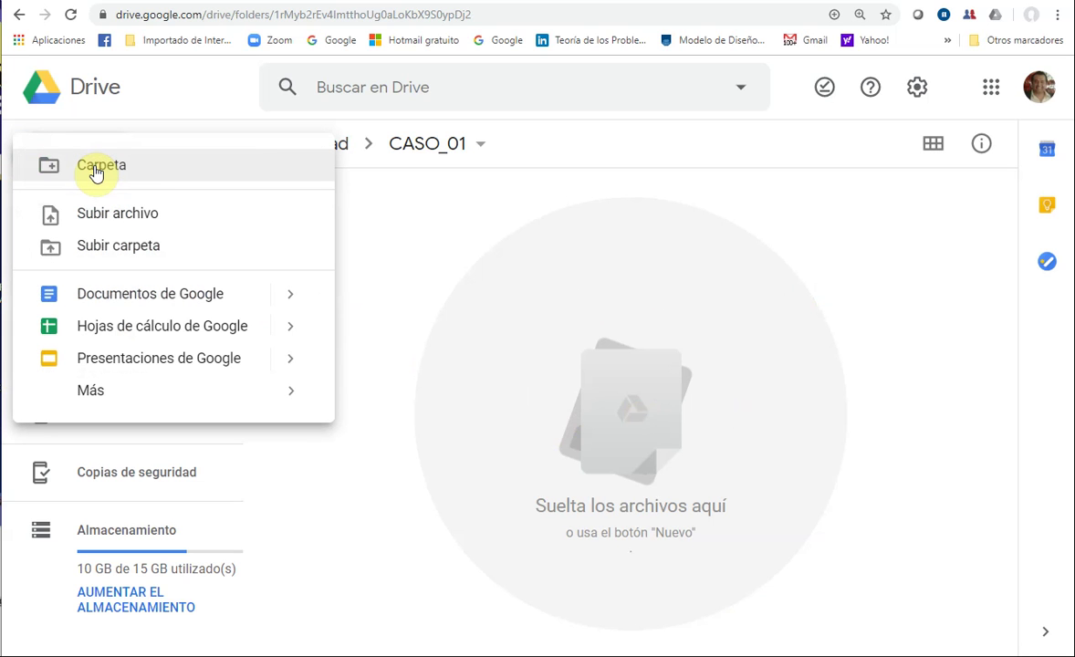
pyautogui.click(134, 219)
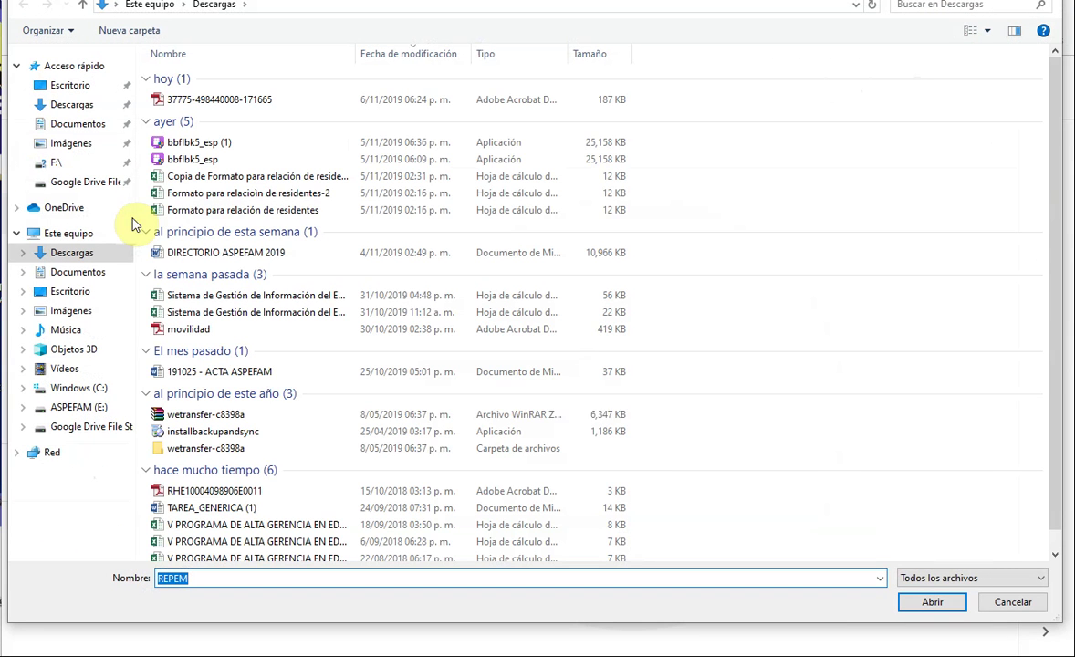
pyautogui.click(79, 152)
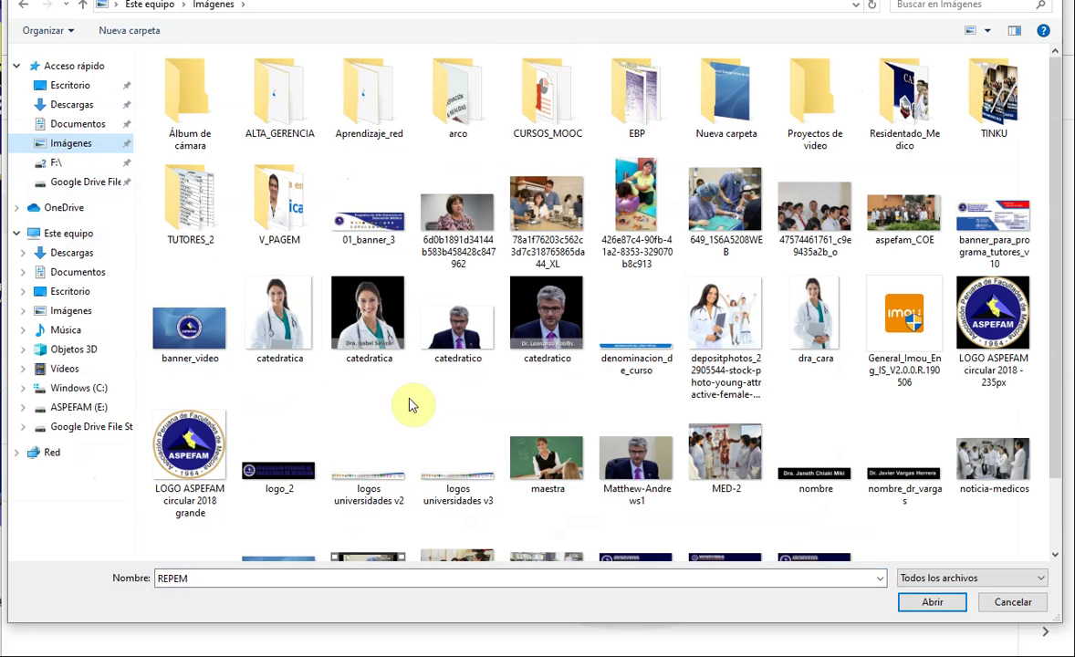
pyautogui.click(369, 323)
pyautogui.keyDown('ctrl'); pyautogui.click(279, 315); pyautogui.keyUp('ctrl')
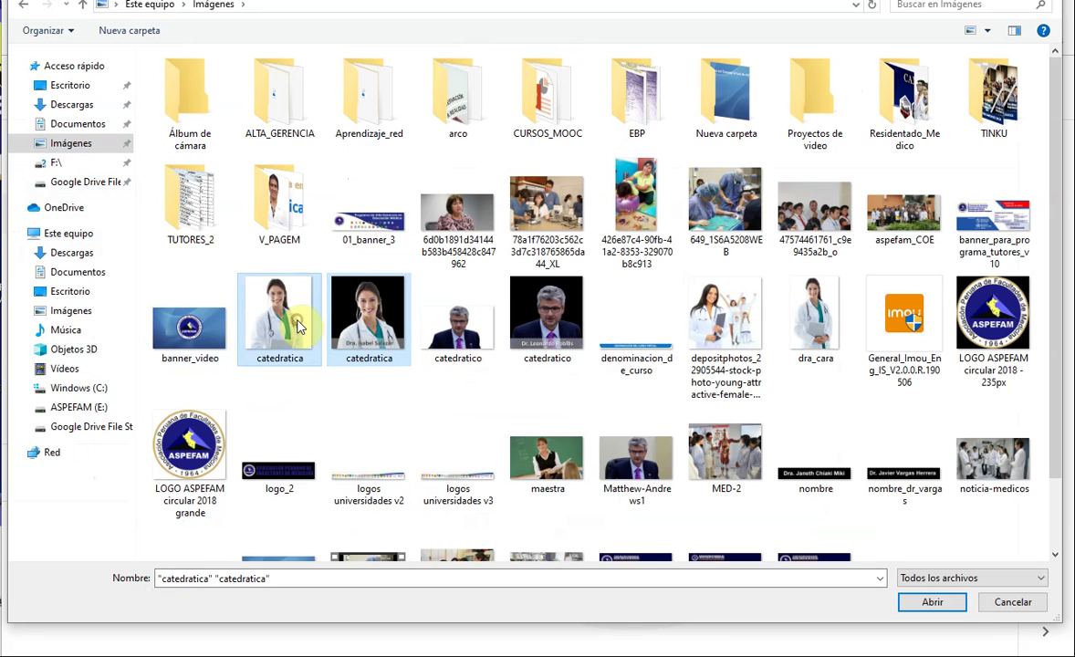
pyautogui.keyDown('ctrl'); pyautogui.click(815, 318); pyautogui.keyUp('ctrl')
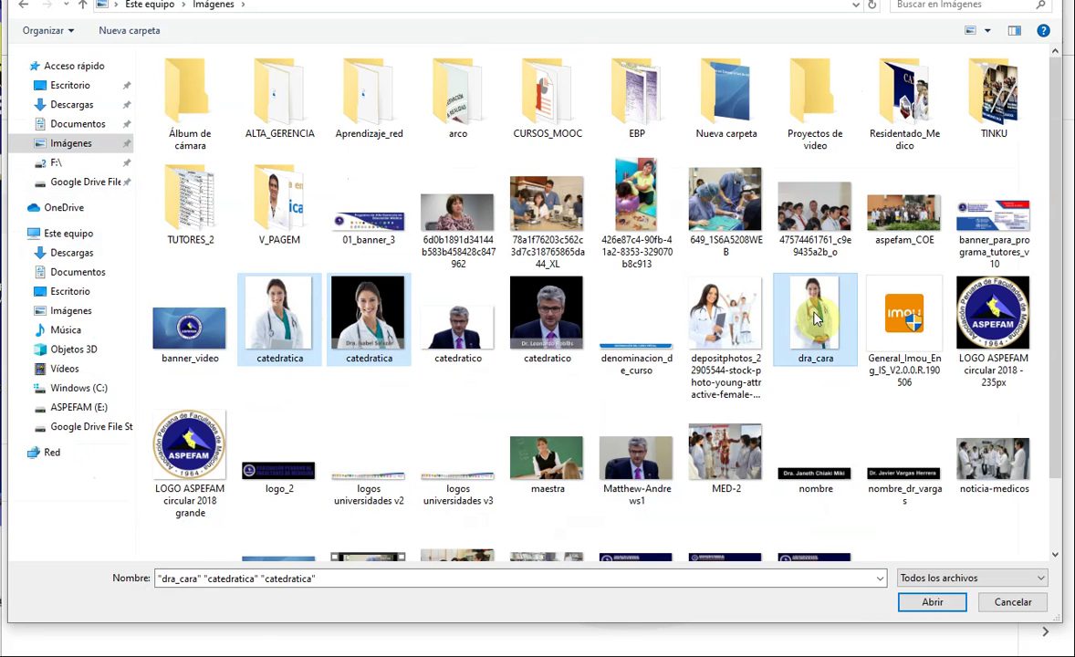
pyautogui.click(927, 604)
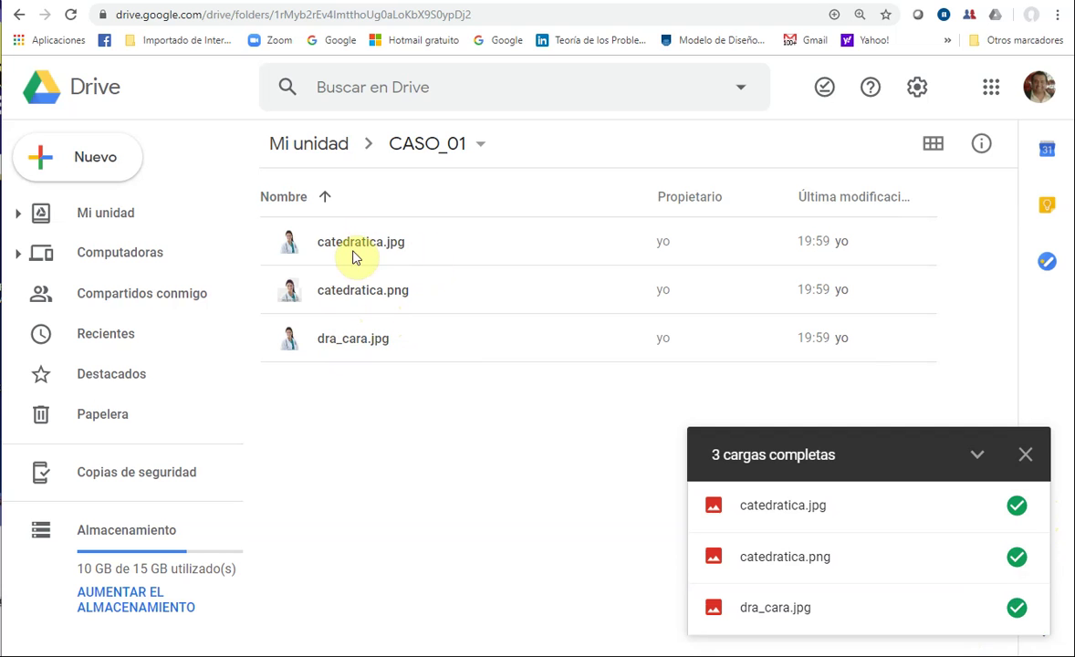
# - Upload POM_en_base_a_casos_2019_ASPEFAM.pptx and Preguntas de Bloom.doc from Escritorio into CASO_01
pyautogui.click(107, 173)
pyautogui.click(126, 229)
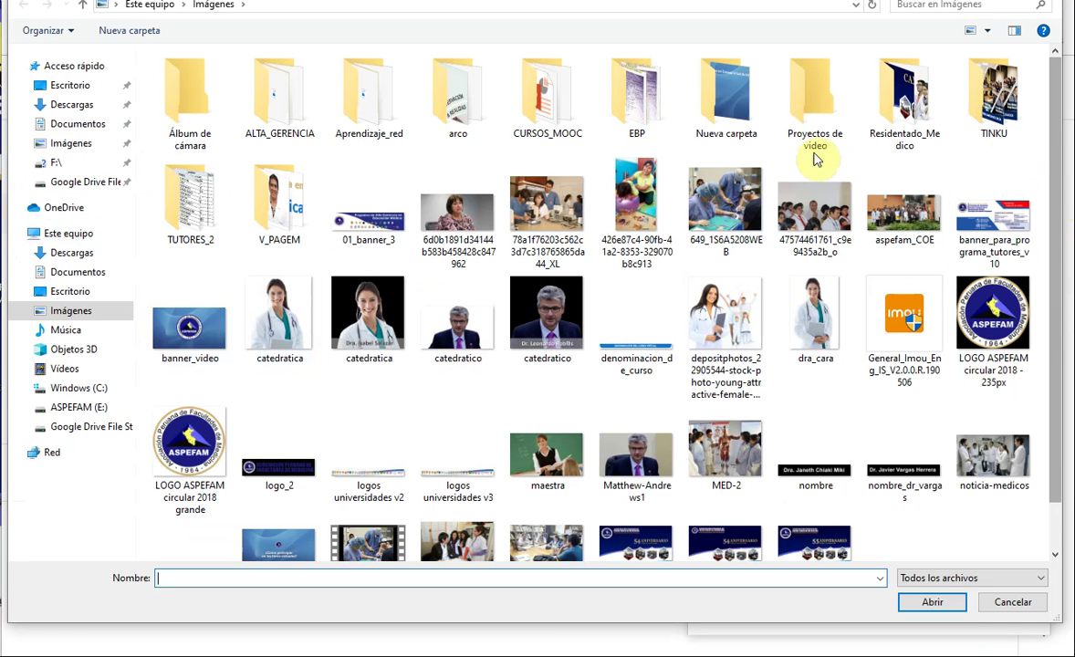
pyautogui.click(73, 85)
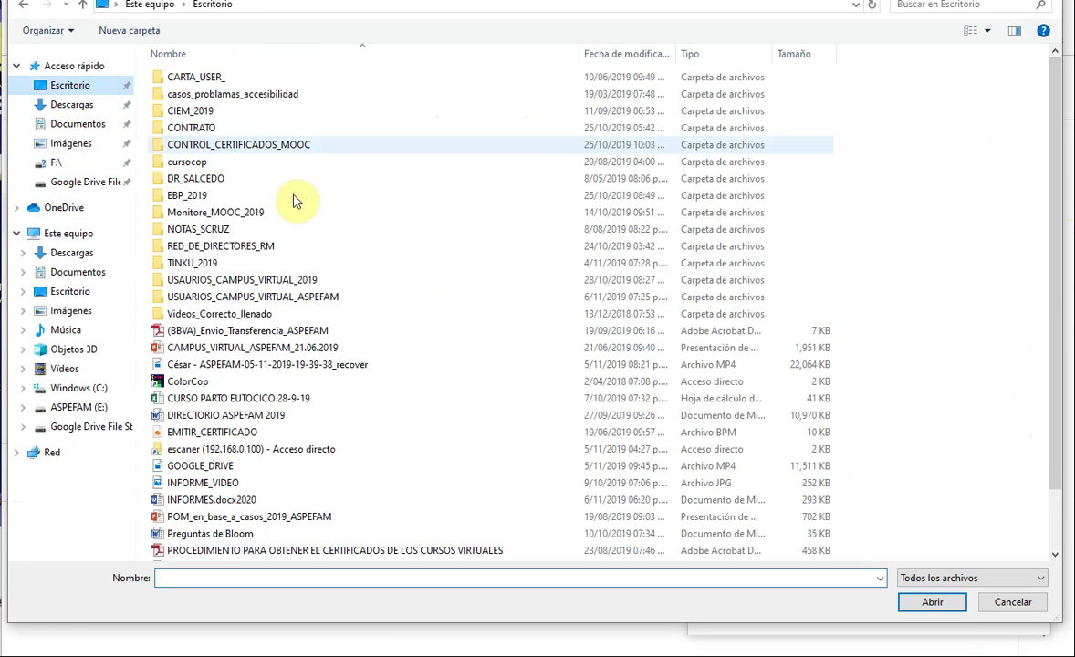
pyautogui.moveTo(1056, 263); pyautogui.dragTo(1038, 453)
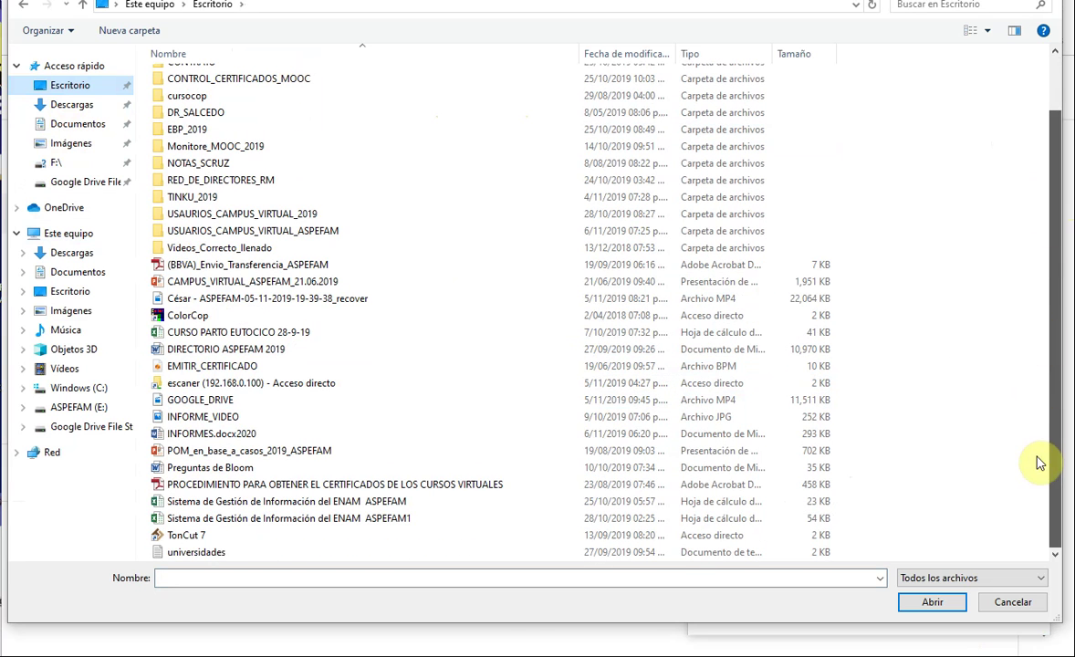
pyautogui.click(198, 453)
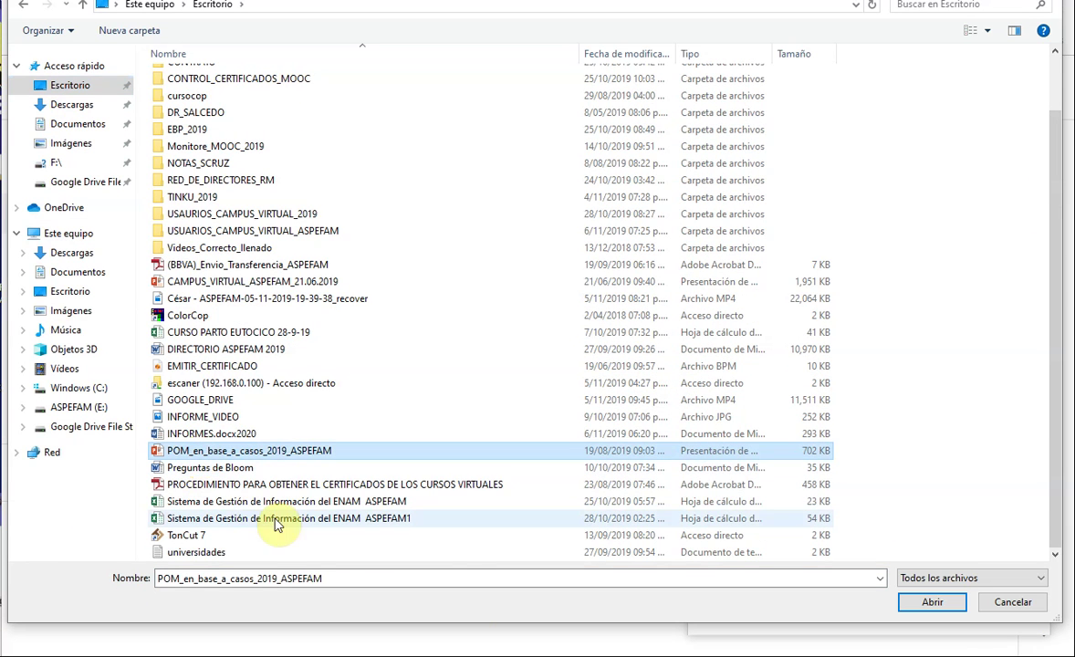
pyautogui.keyDown('ctrl'); pyautogui.click(208, 468); pyautogui.keyUp('ctrl')
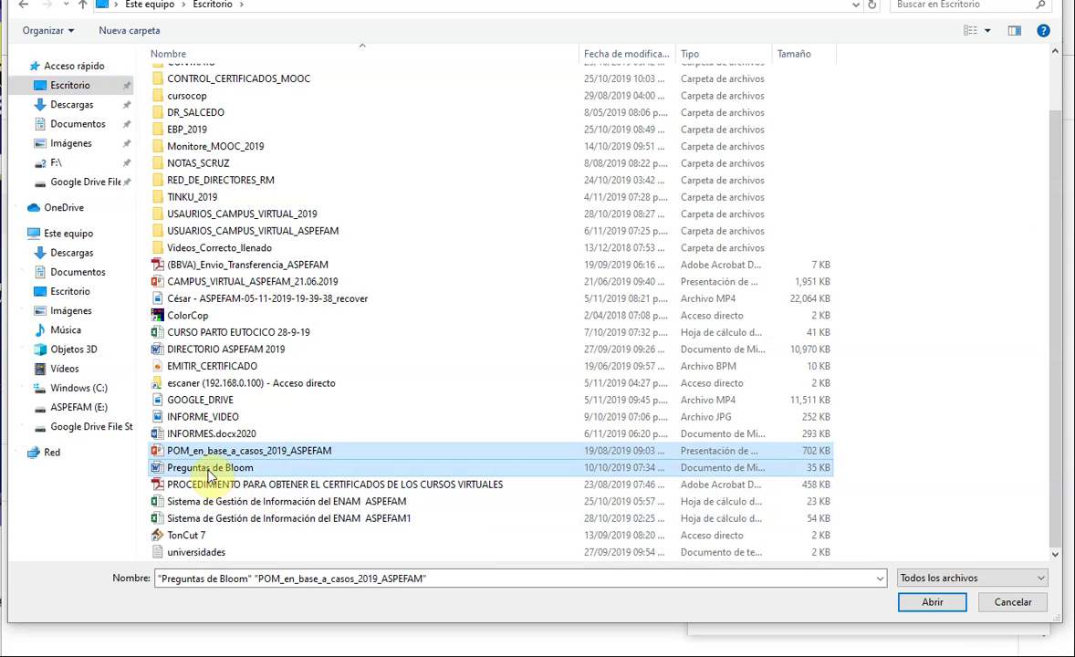
pyautogui.click(929, 604)
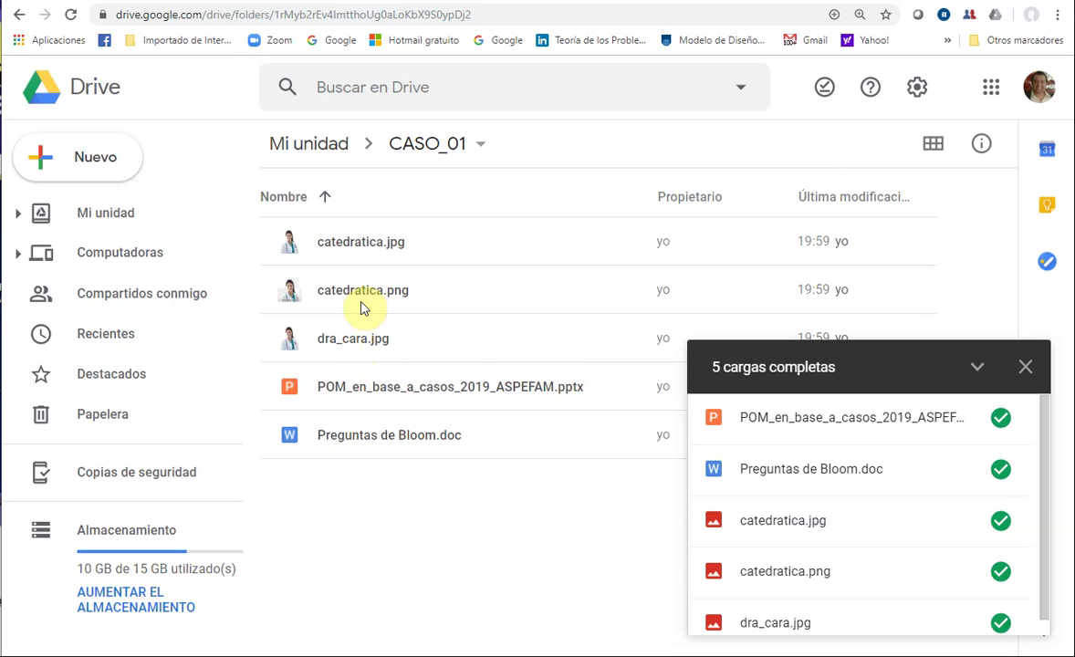
pyautogui.click(1028, 375)
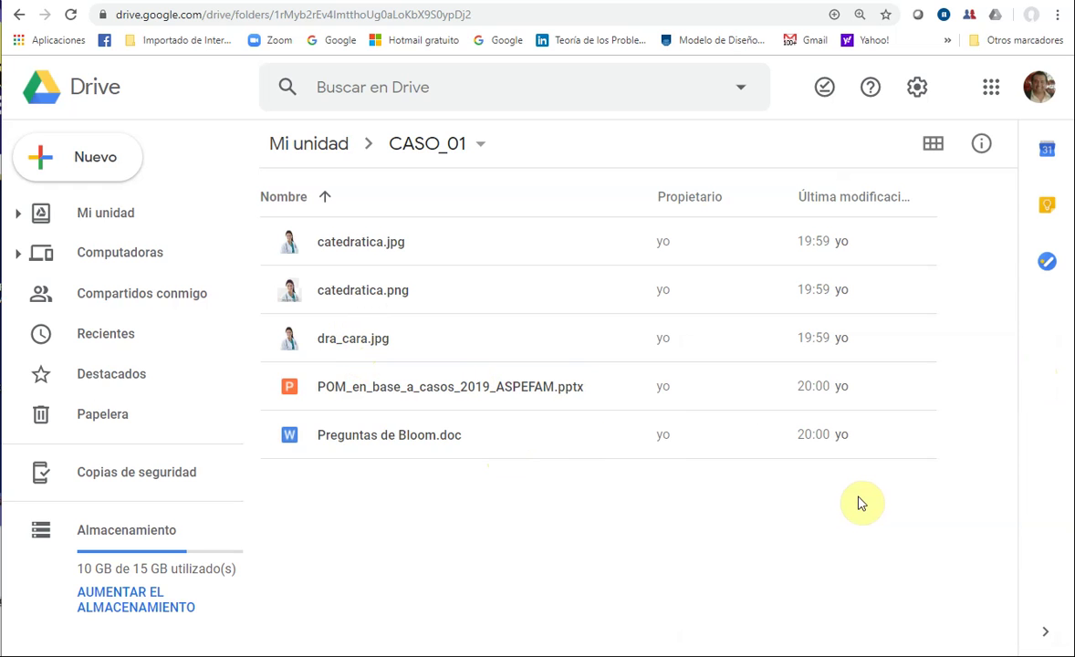
# - Return to Mi unidad and open the Compartir dialog for the CASO_01 folder
pyautogui.click(301, 153)
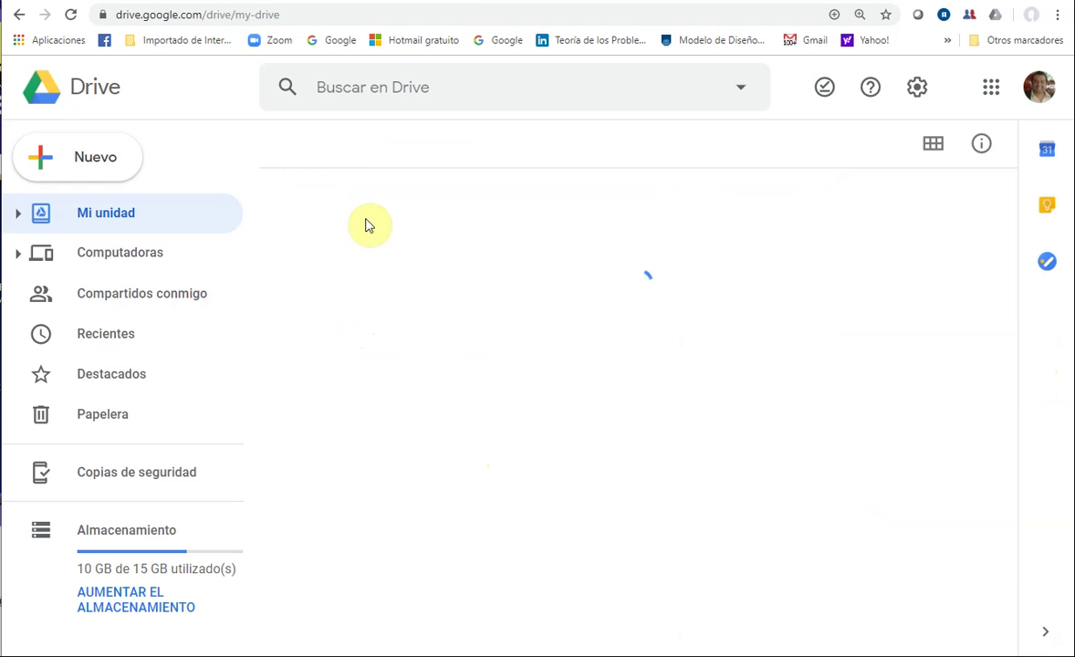
pyautogui.scroll(-5, 654, 508)
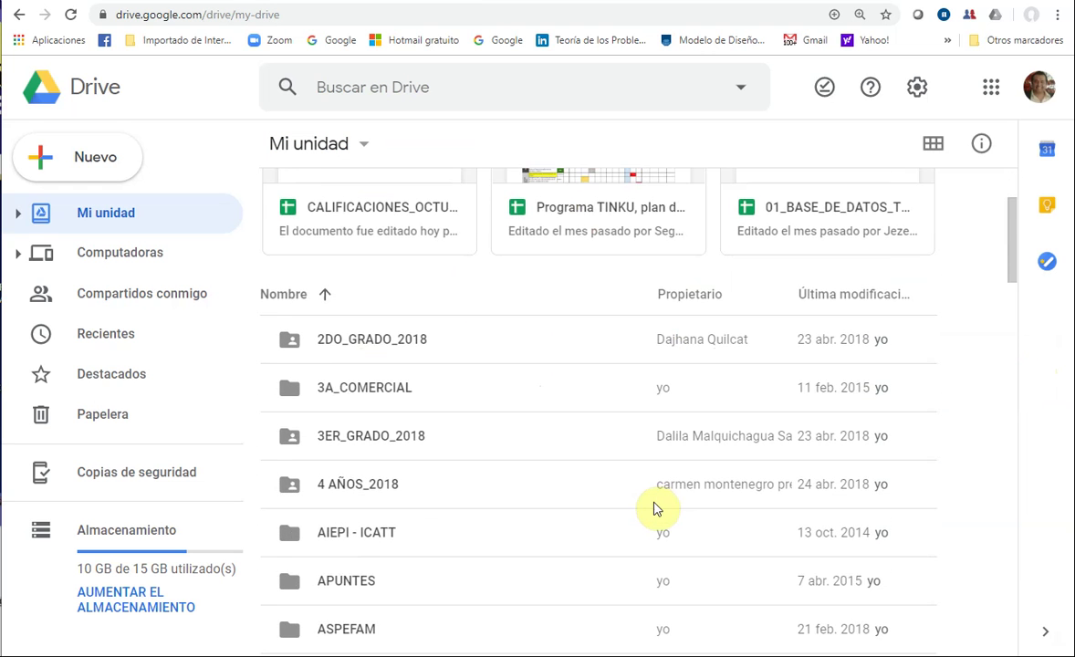
pyautogui.scroll(-1, 653, 509)
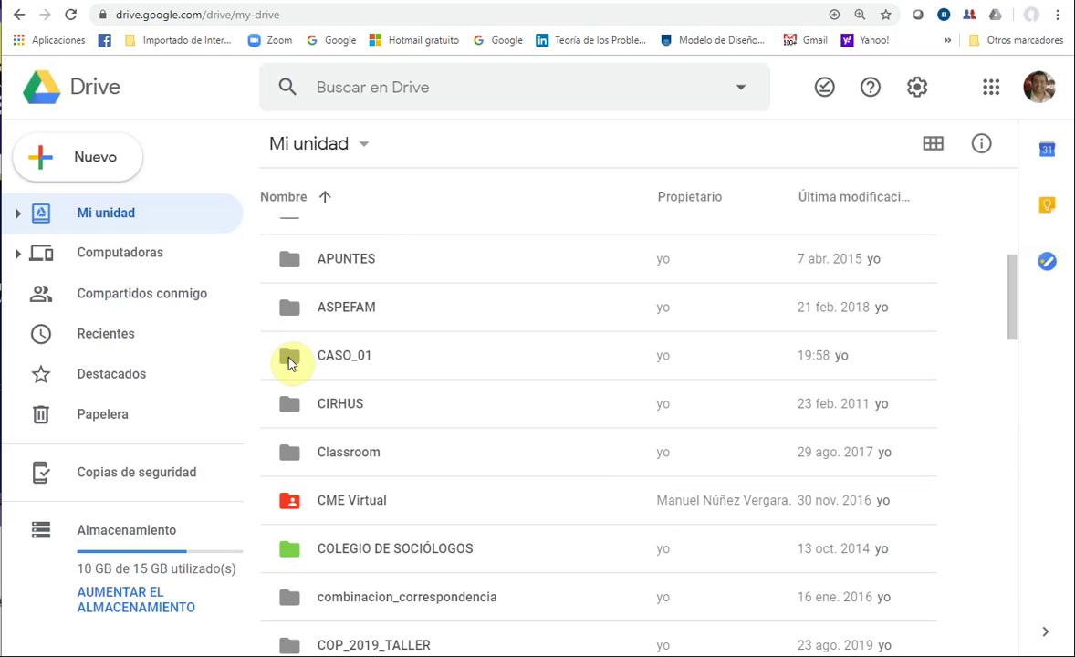
pyautogui.click(288, 363)
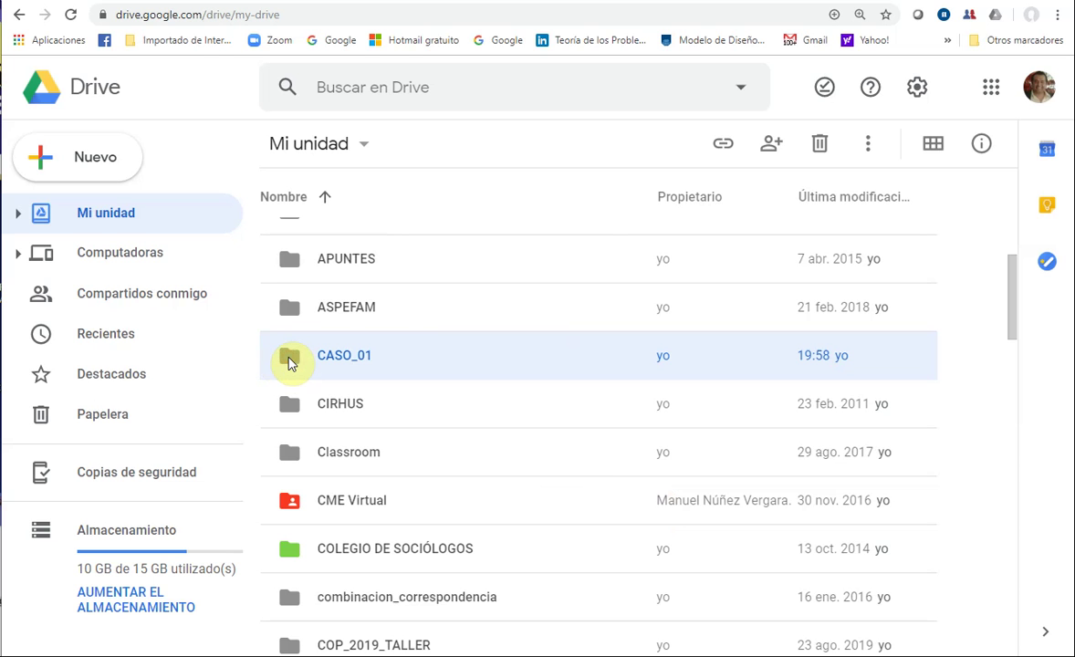
pyautogui.rightClick(289, 365)
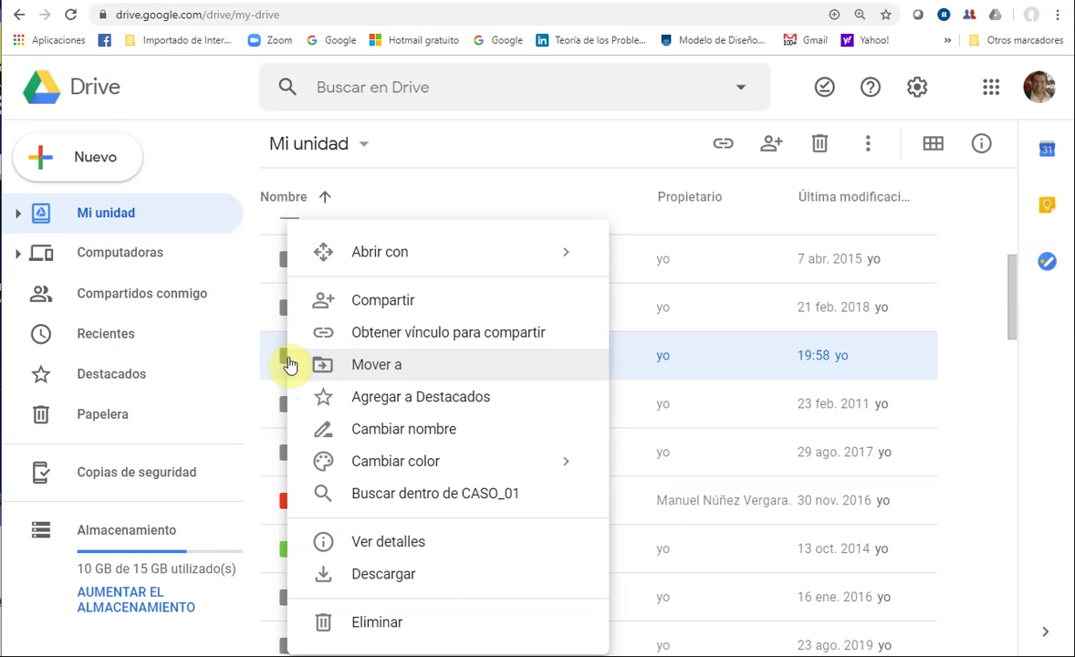
pyautogui.click(380, 306)
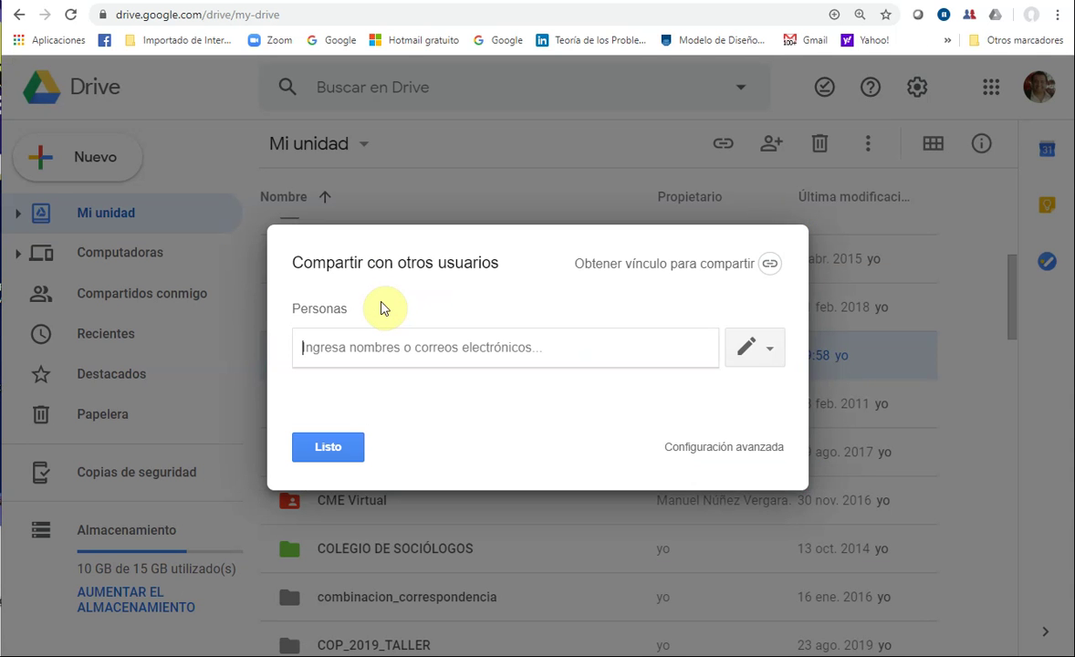
# - Enable a view-only 'anyone with the link' share link for CASO_01 and copy it
pyautogui.click(772, 266)
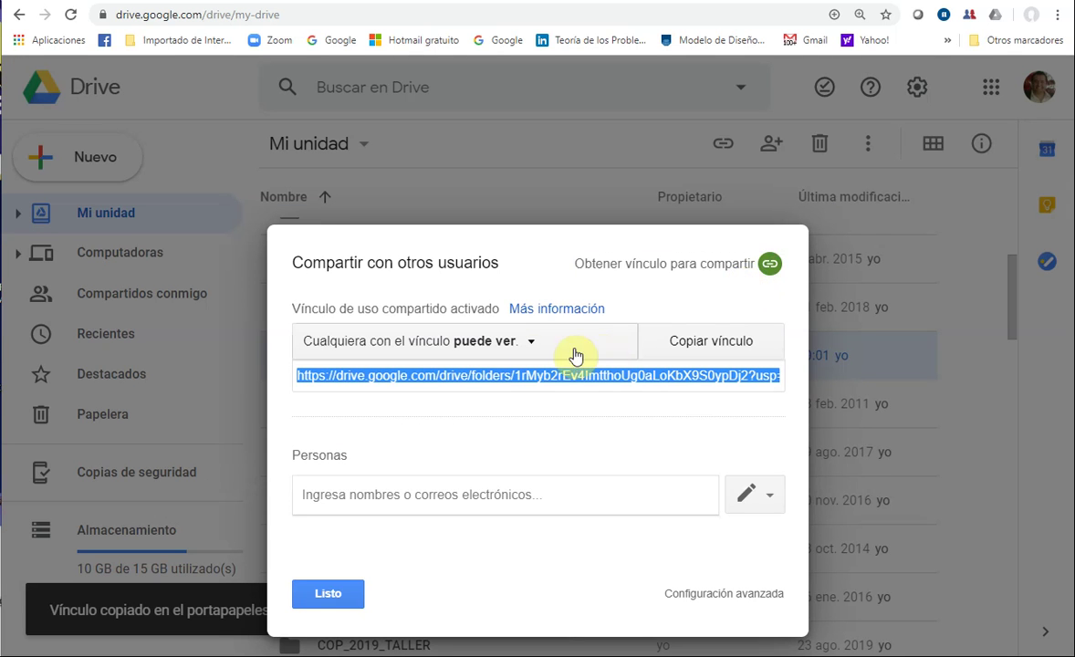
pyautogui.click(529, 350)
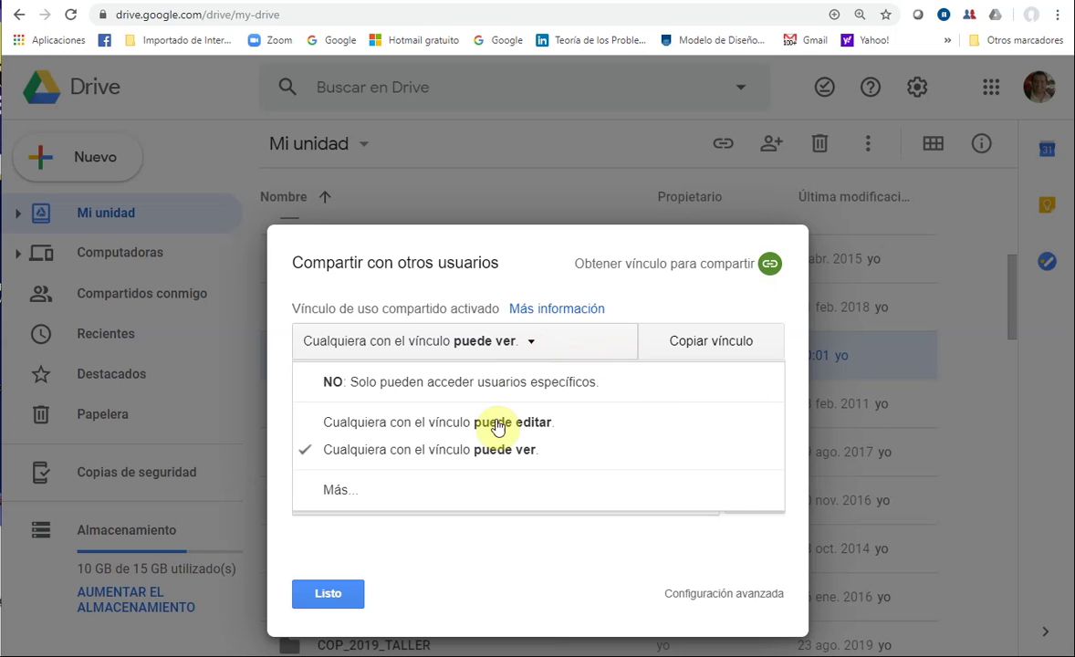
pyautogui.click(487, 450)
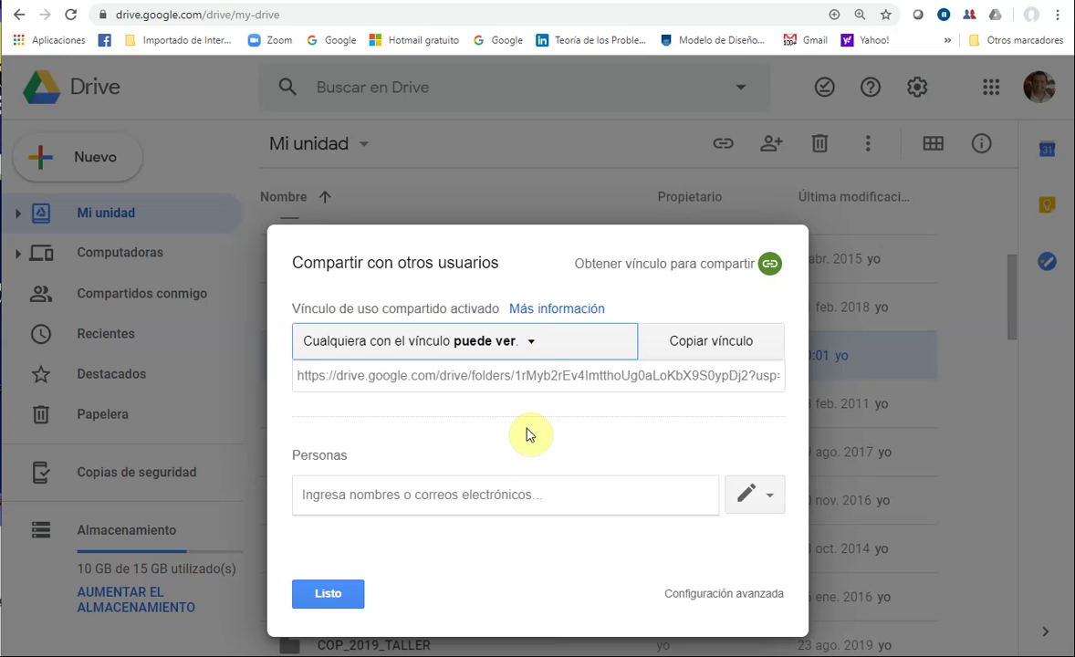
pyautogui.click(693, 358)
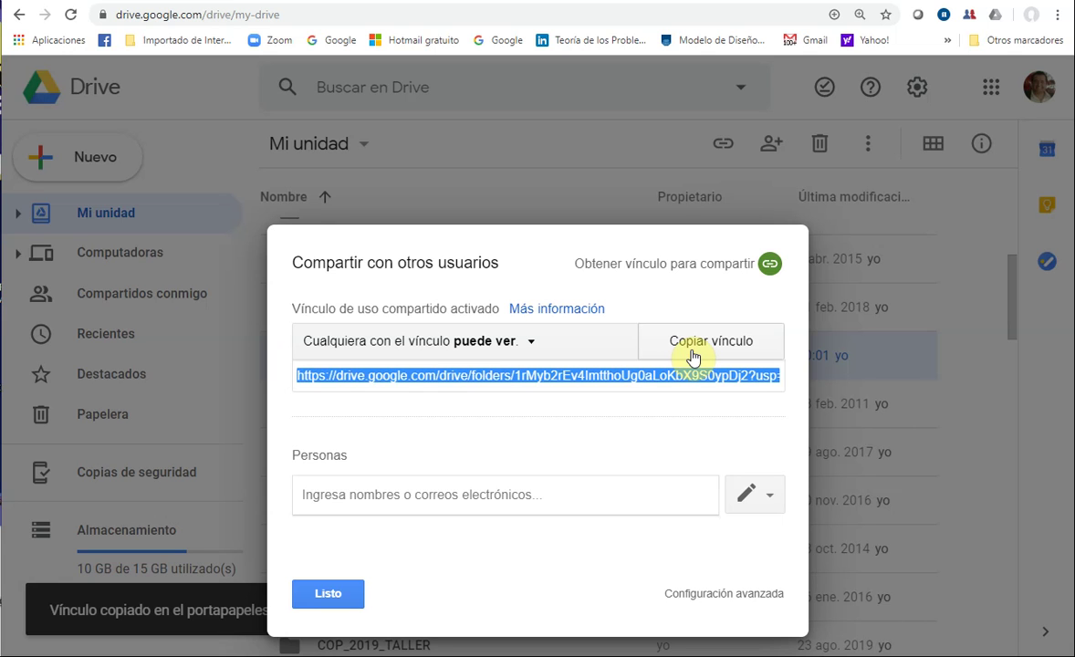
pyautogui.click(1056, 15)
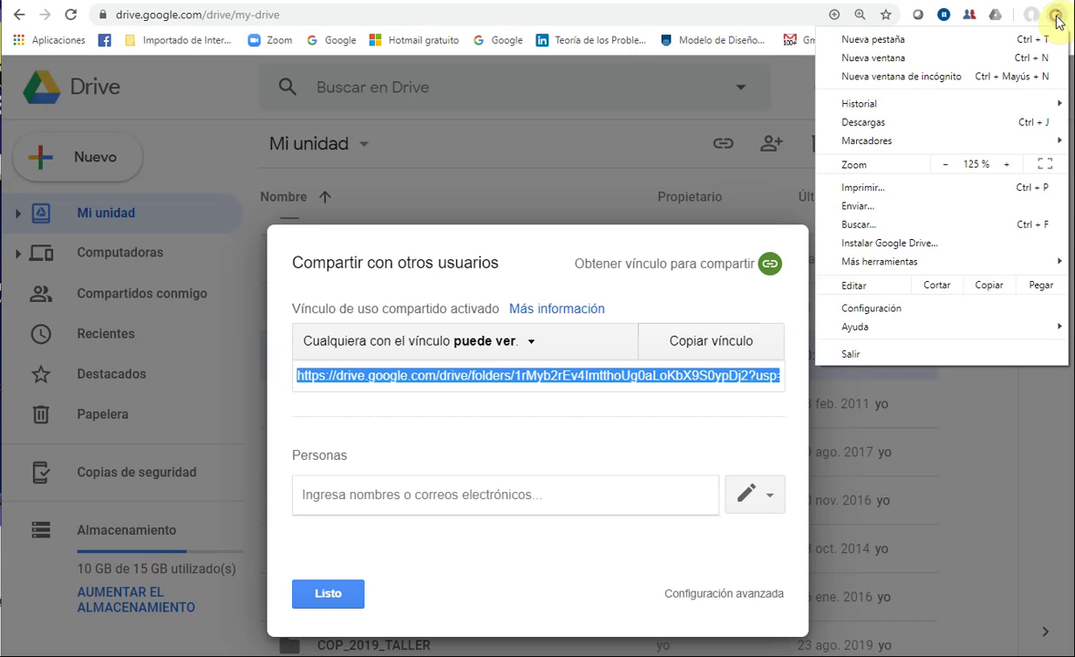
# - Paste the CASO_01 share link into a new incognito window and load it
pyautogui.click(940, 81)
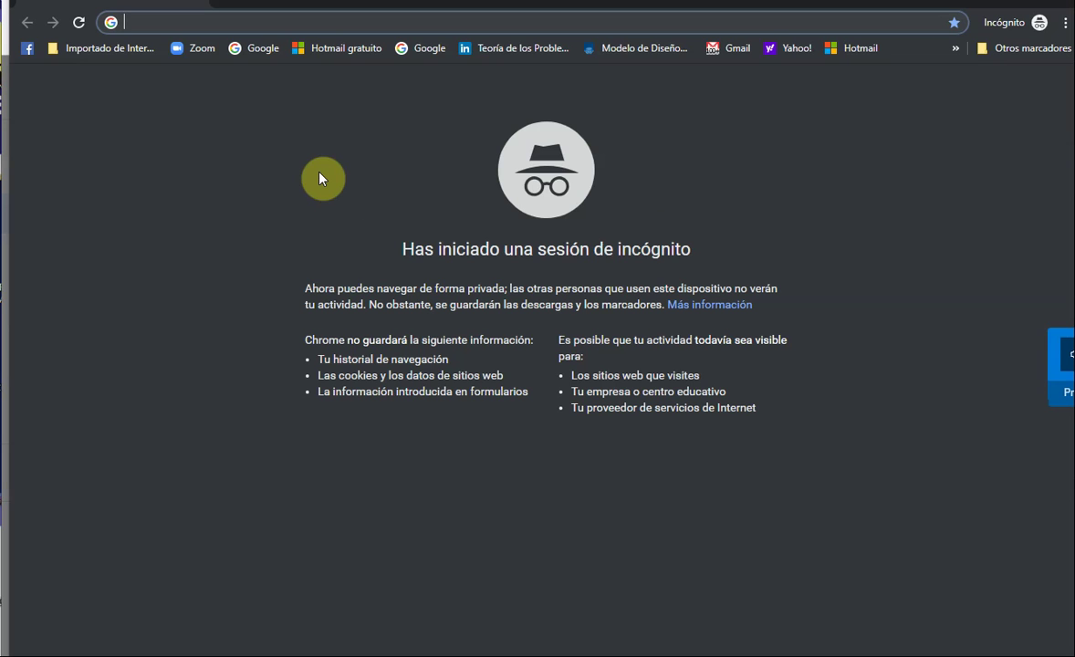
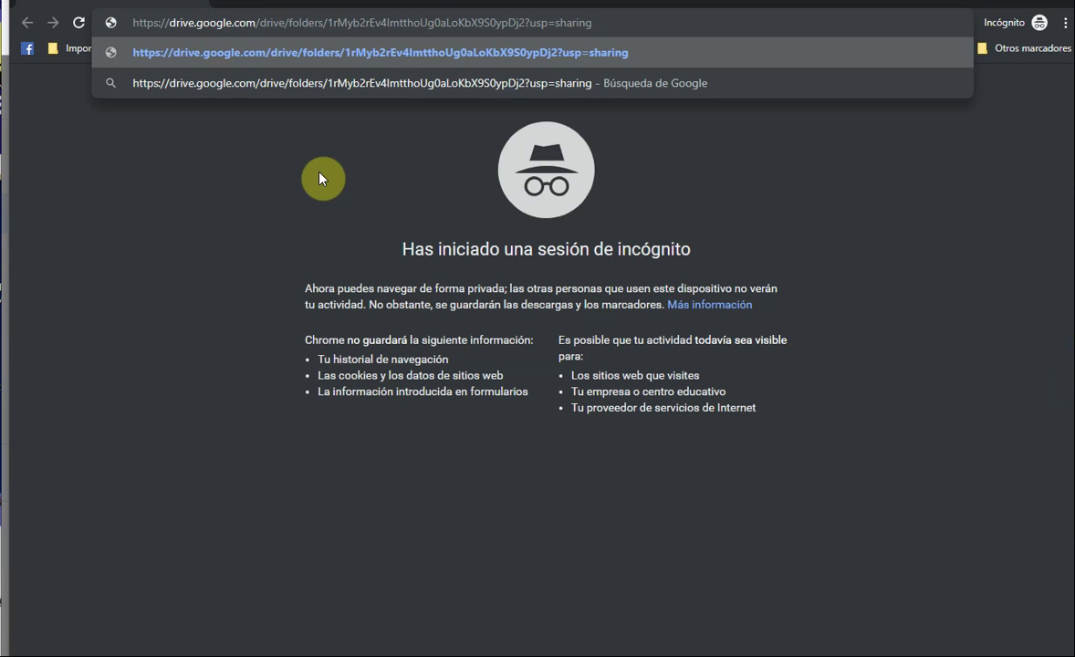
pyautogui.press('Return')
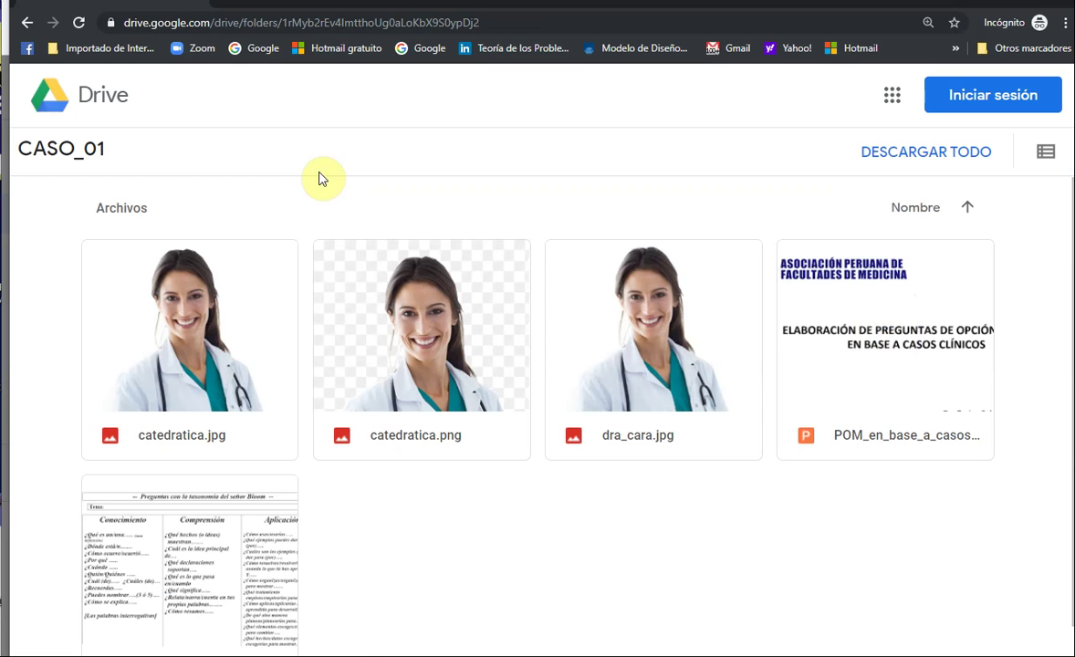
pyautogui.scroll(-1, 766, 412)
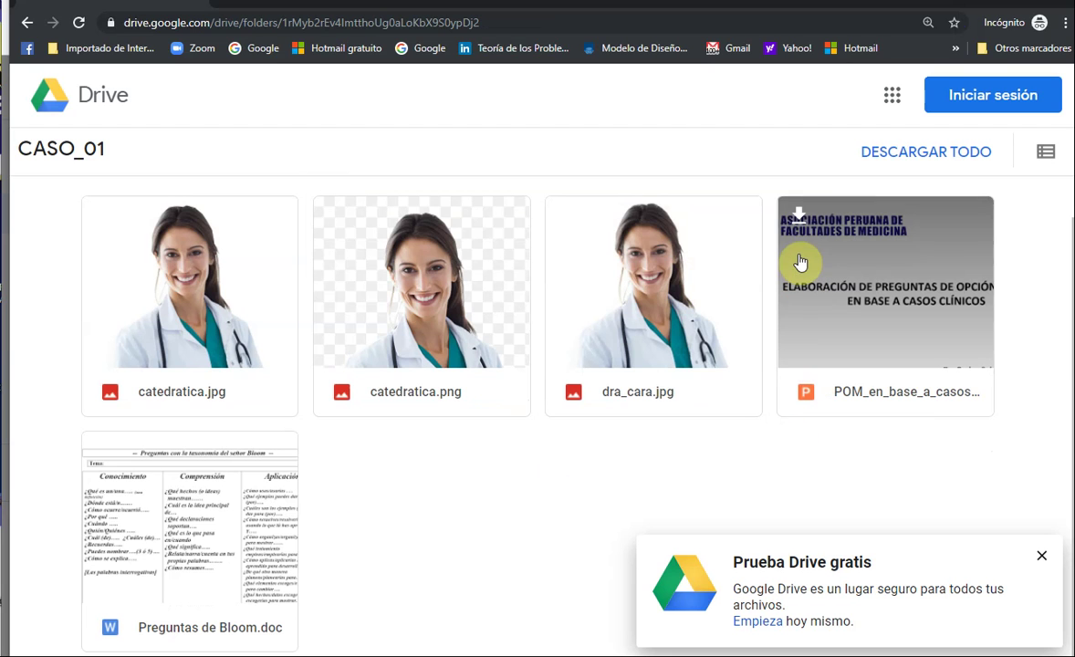
pyautogui.click(795, 224)
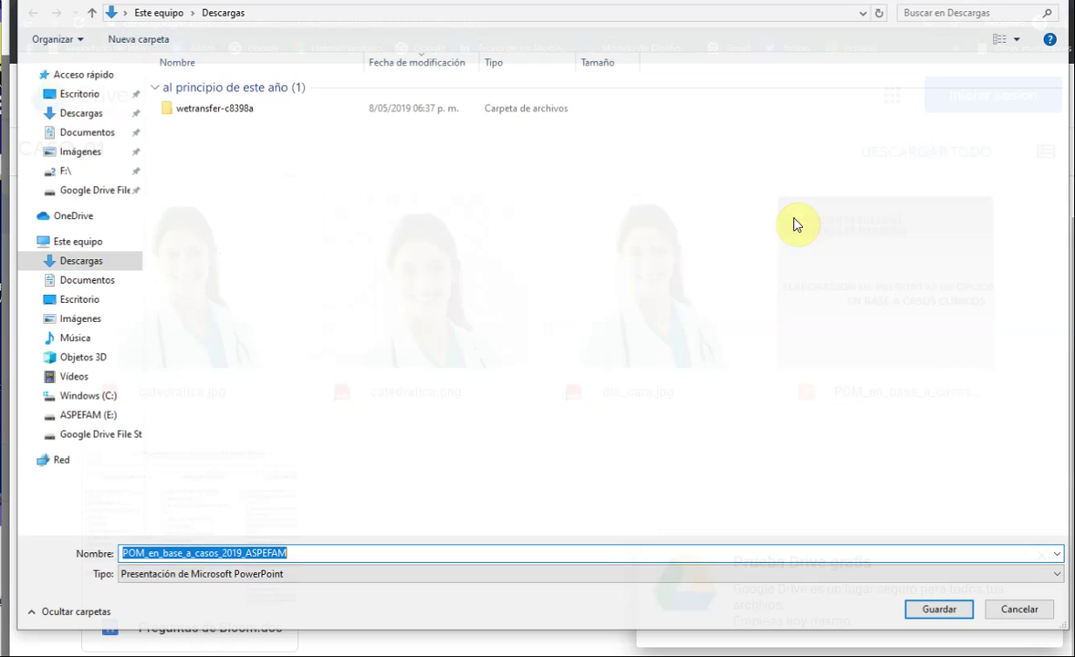
pyautogui.press('Return')
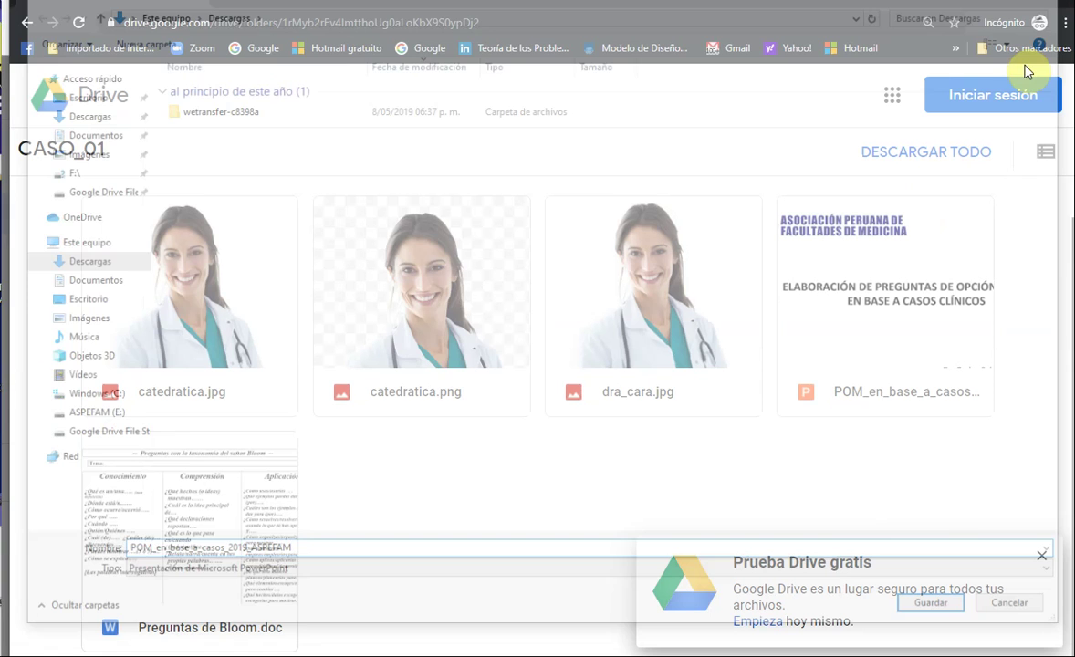